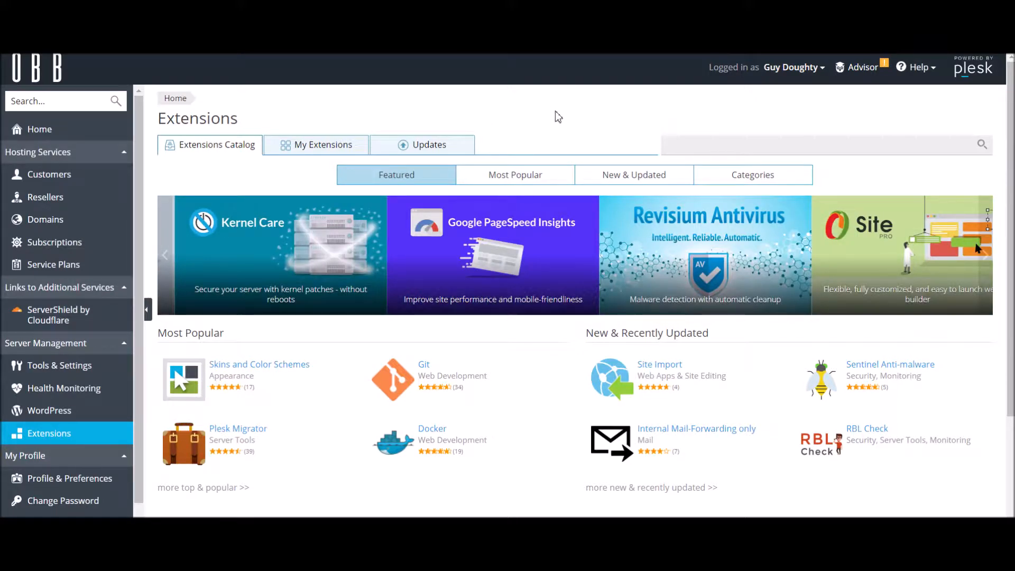
# Search the extensions catalog for "drive" and open the Google Drive Backup extension's page.
pyautogui.click(82, 441)
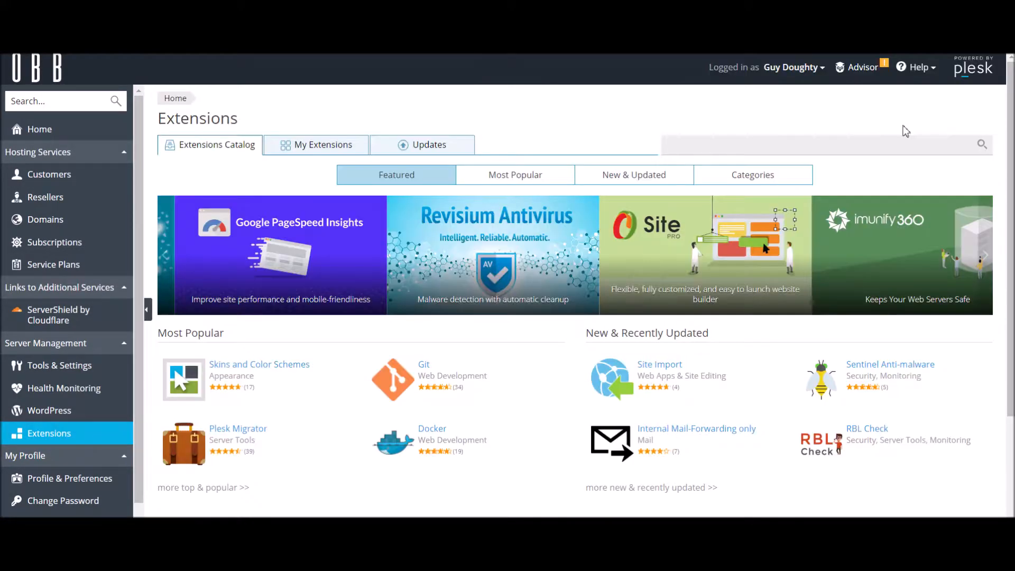
pyautogui.click(864, 144)
pyautogui.write('drive')
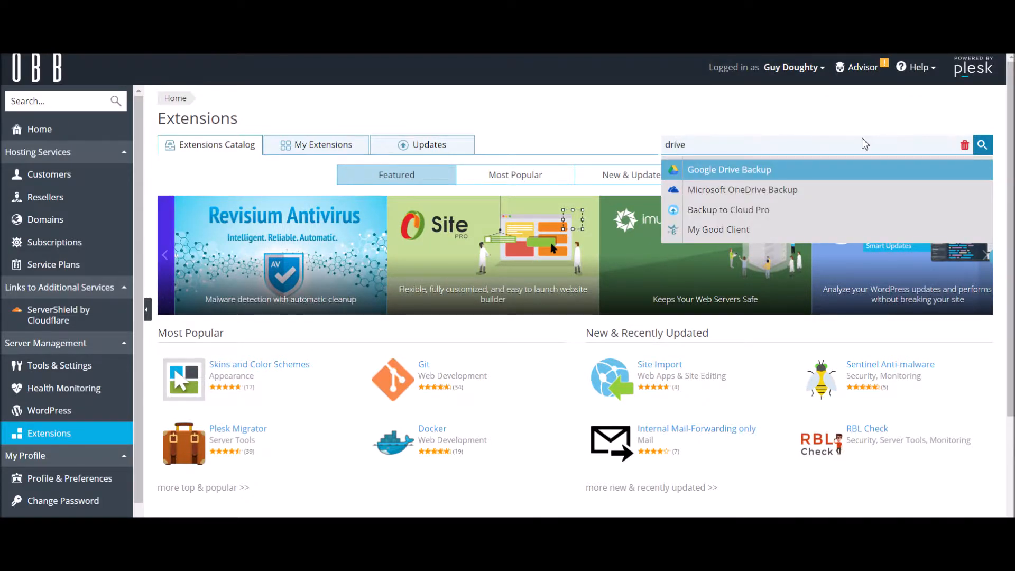
pyautogui.click(712, 172)
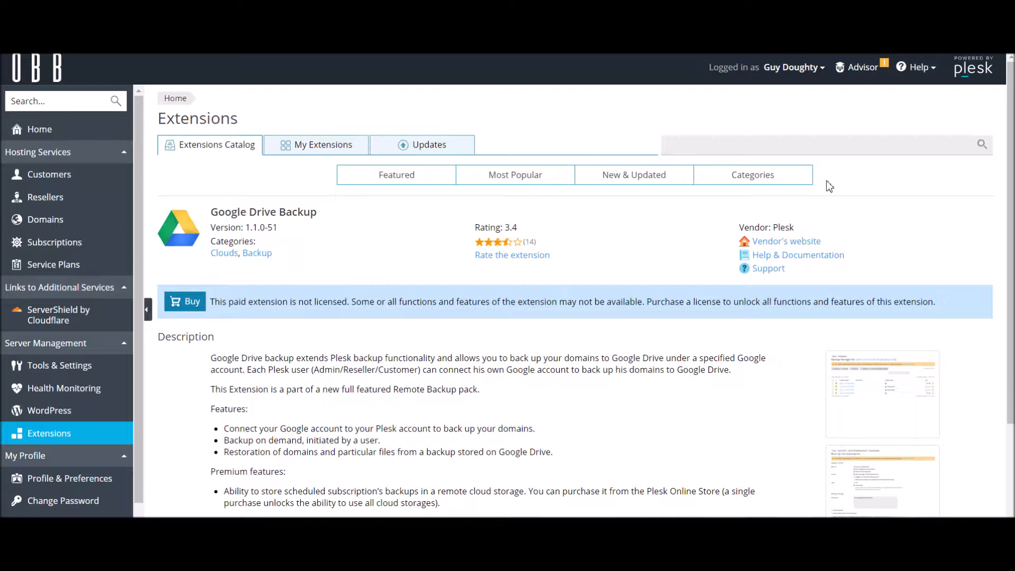
# Search the extensions catalog for "drive" again, open the My Good Client extension and start installing it.
pyautogui.click(740, 152)
pyautogui.write('drive')
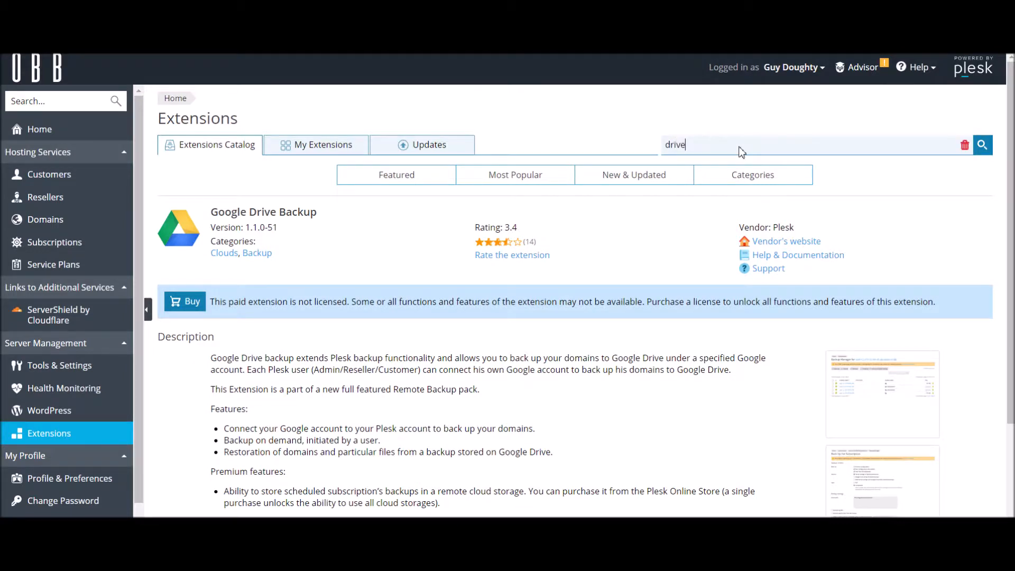
pyautogui.click(739, 235)
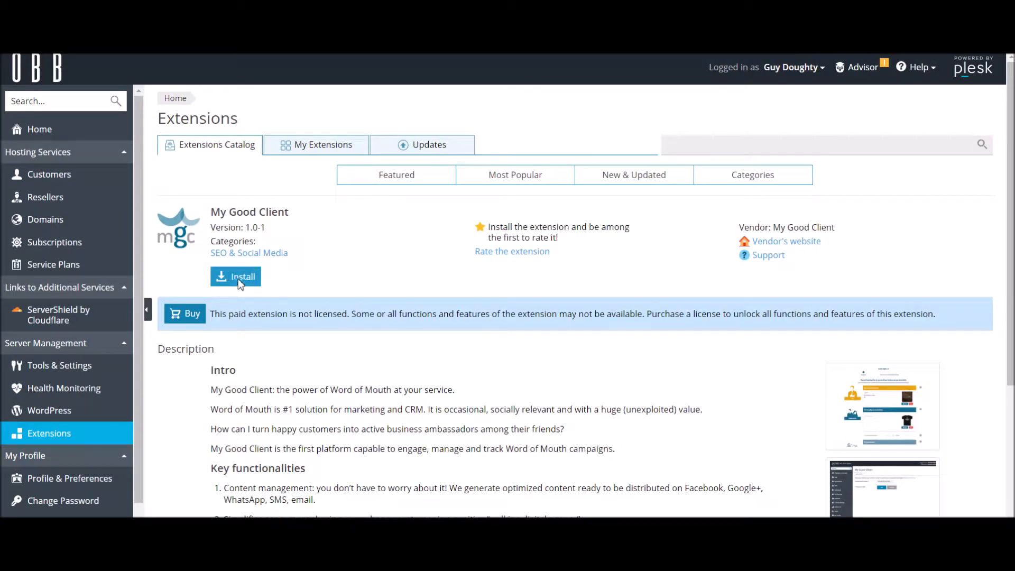
pyautogui.click(239, 279)
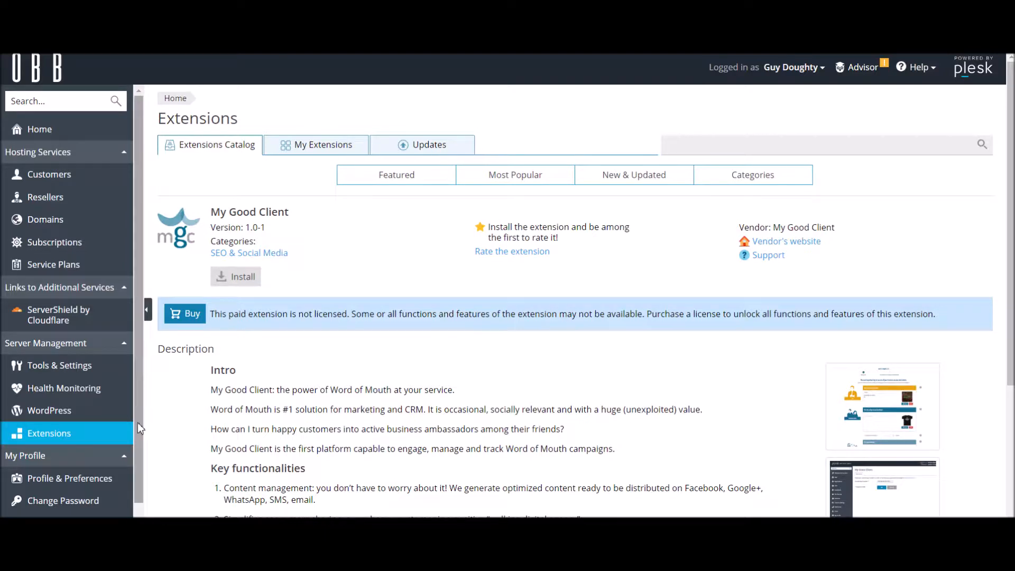
# Check which remote storage services are configured in the server-wide Backup Manager, and return to the backup list.
pyautogui.click(40, 369)
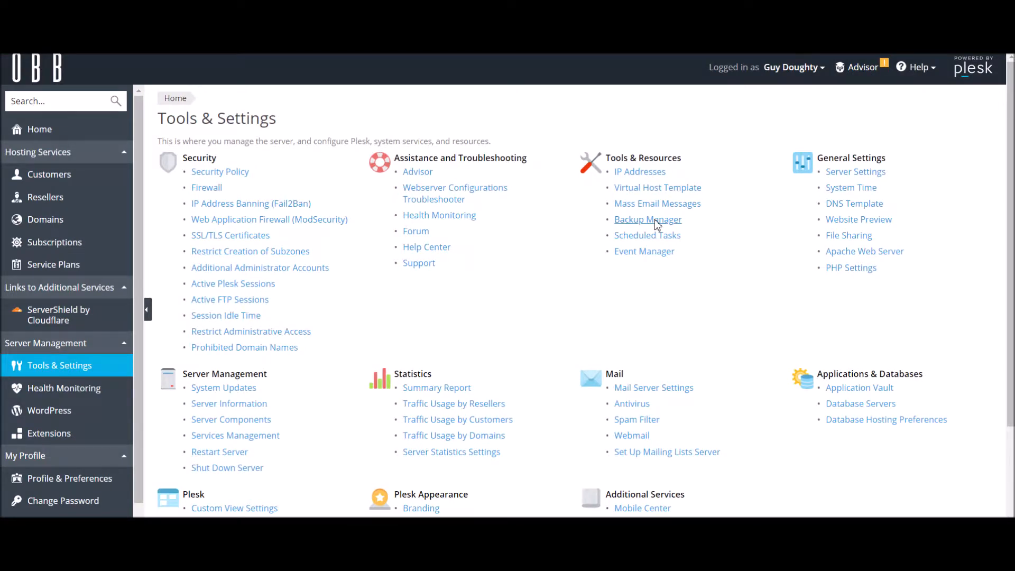
pyautogui.click(655, 220)
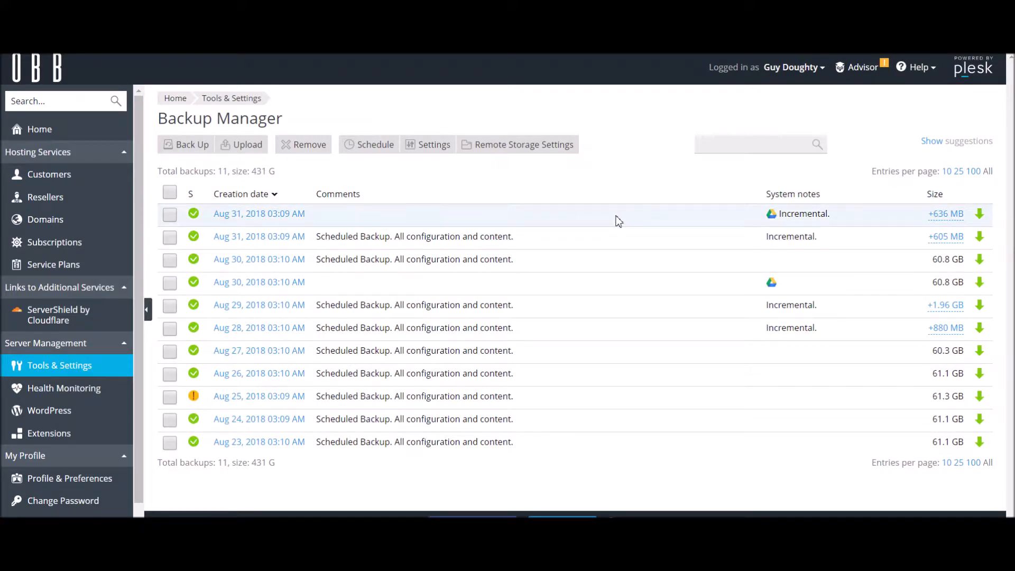
pyautogui.click(502, 145)
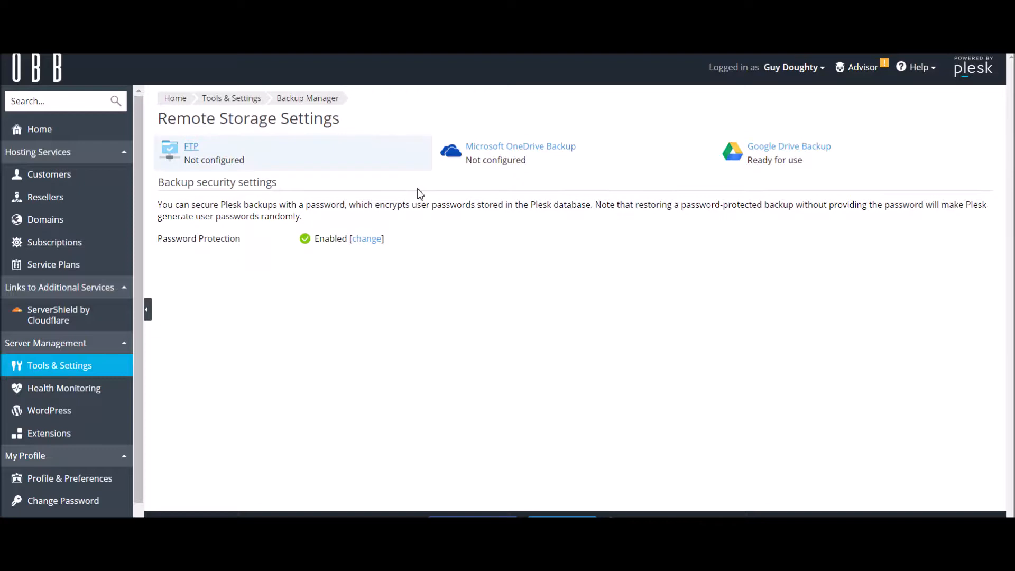
pyautogui.hotkey('alt', 'Left')
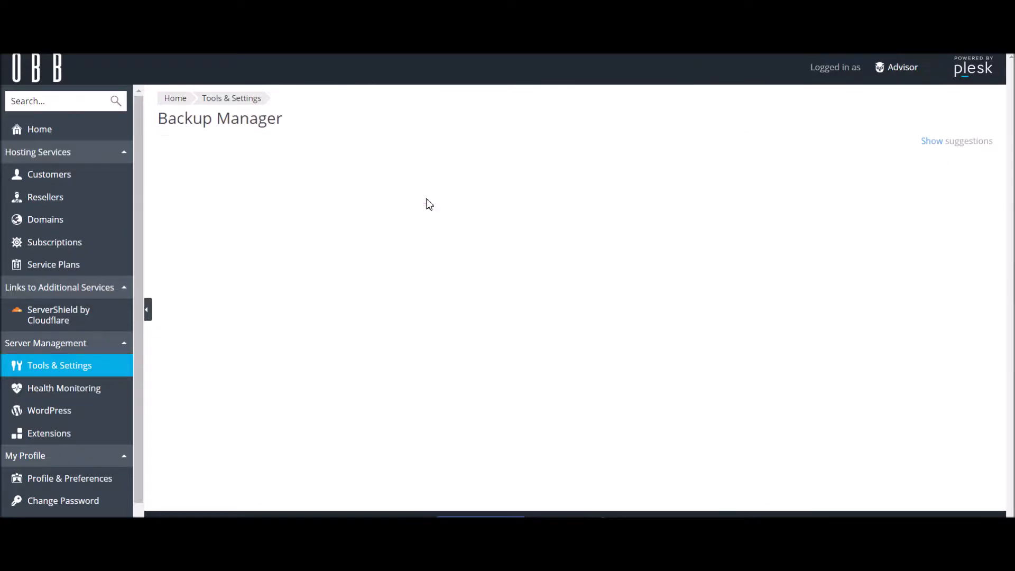
# Review the server's scheduled backup settings, including frequency, retention, backup content and storage destination.
pyautogui.click(369, 148)
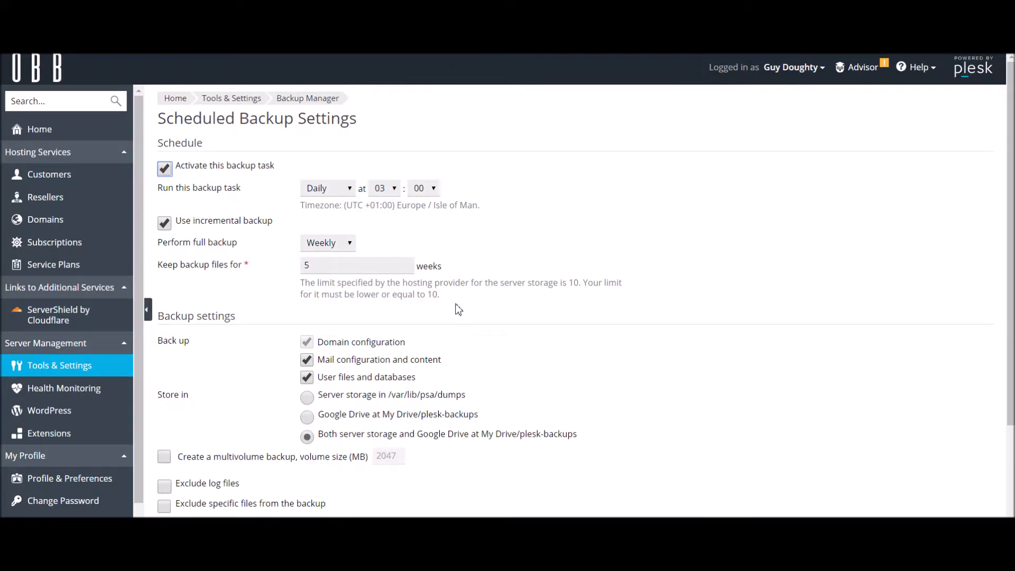
pyautogui.scroll(-3, 465, 308)
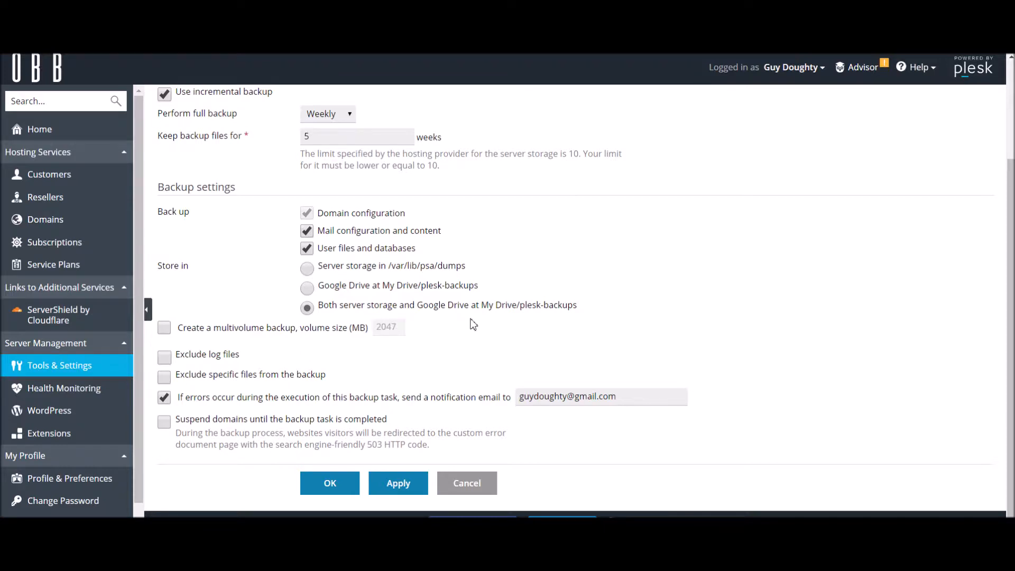
pyautogui.scroll(3, 479, 322)
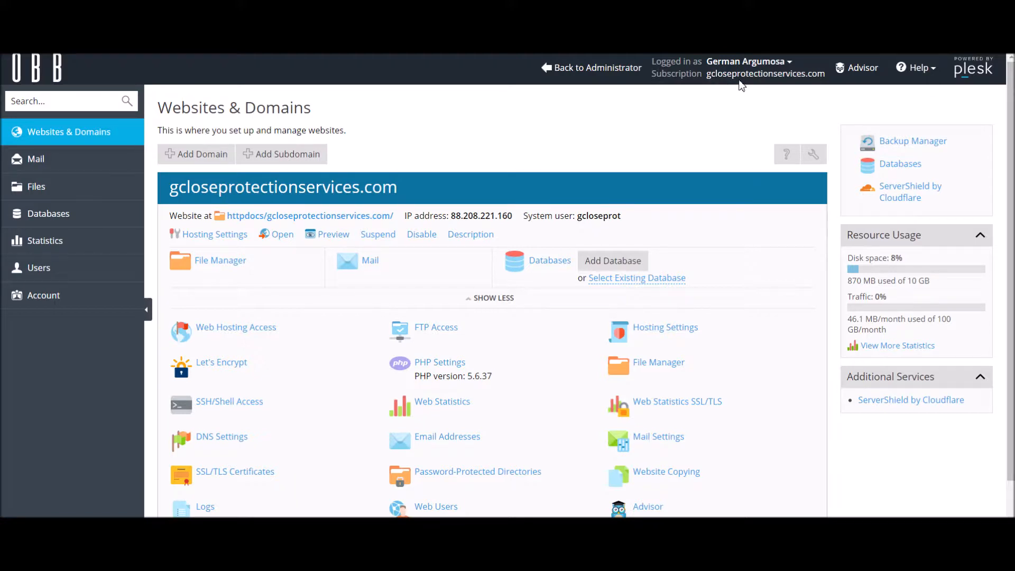
# Connect Google Drive Backup as remote storage for the gcloseprotectionservices.com subscription, granting Plesk Backup access to the Google account.
pyautogui.click(925, 146)
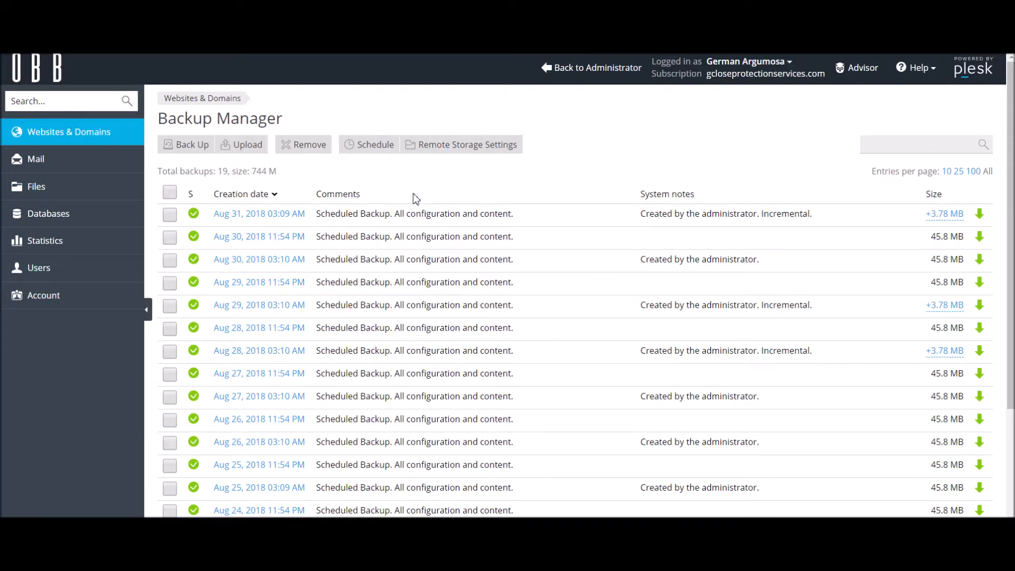
pyautogui.click(449, 144)
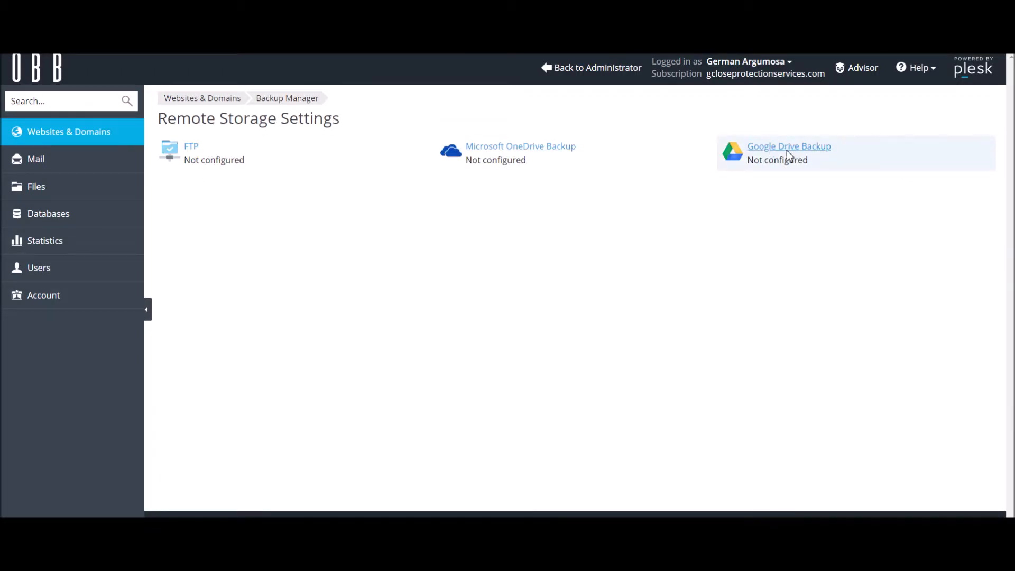
pyautogui.click(789, 148)
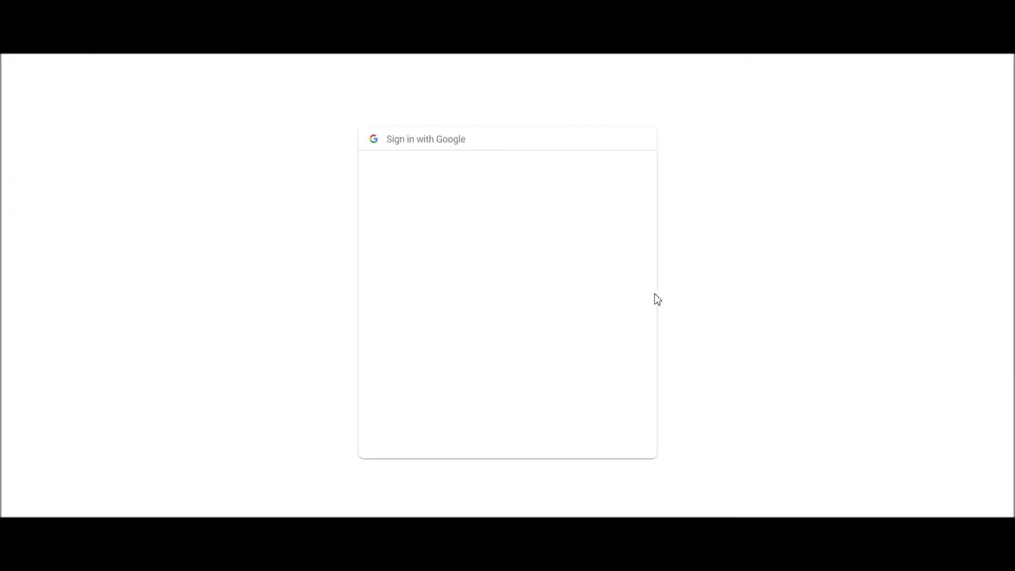
pyautogui.click(448, 277)
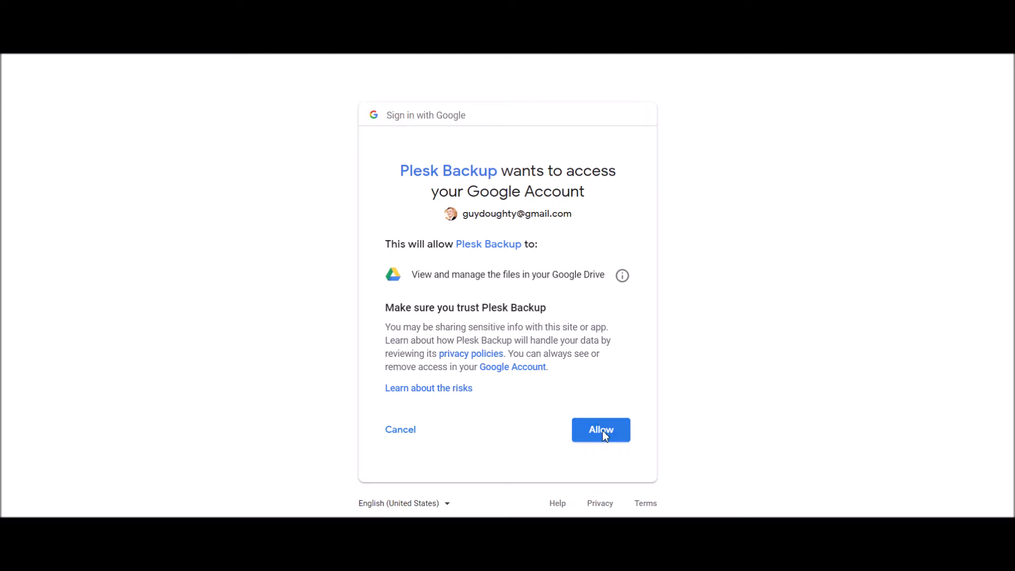
pyautogui.click(605, 432)
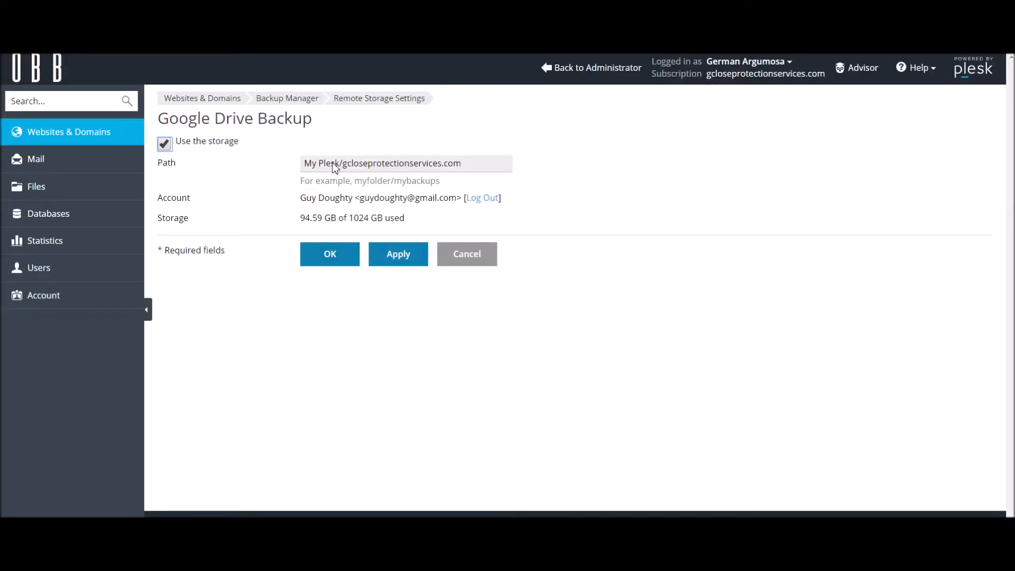
# Set the Google Drive backup path to plesk-backups/gcloseprotectionservices.com and save the storage settings.
pyautogui.moveTo(340, 164); pyautogui.dragTo(217, 167)
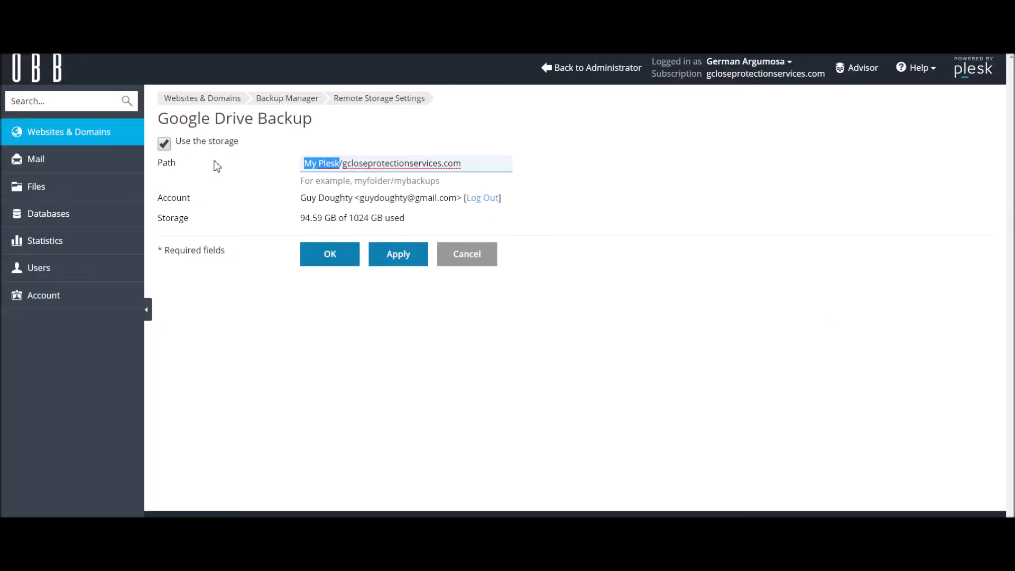
pyautogui.write('plesk')
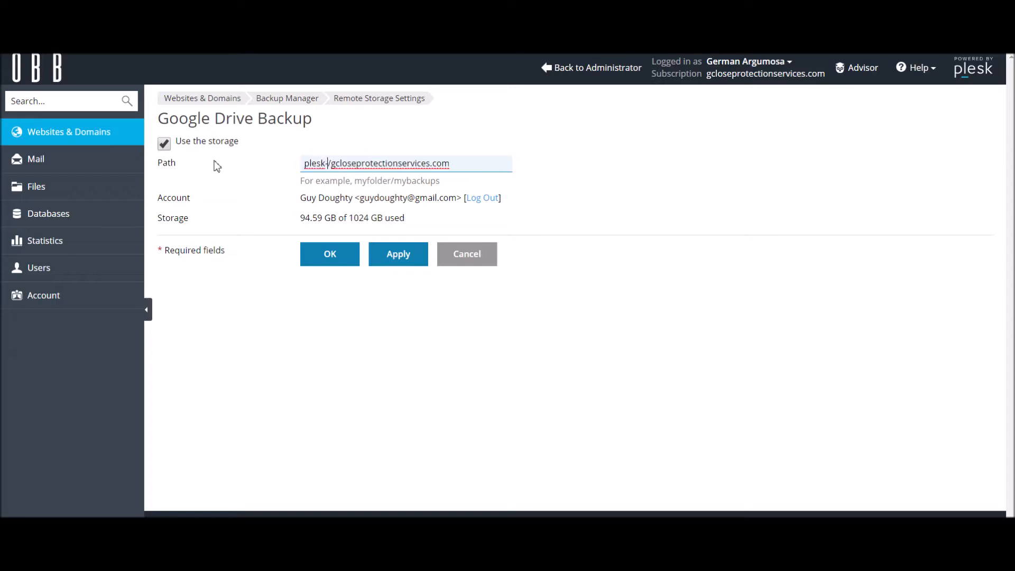
pyautogui.write('-backups')
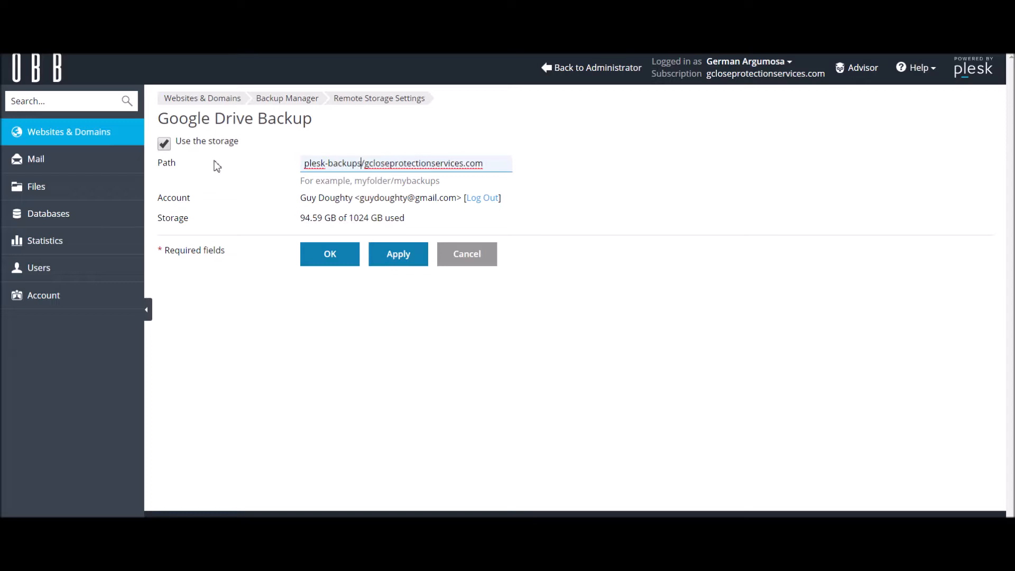
pyautogui.click(332, 261)
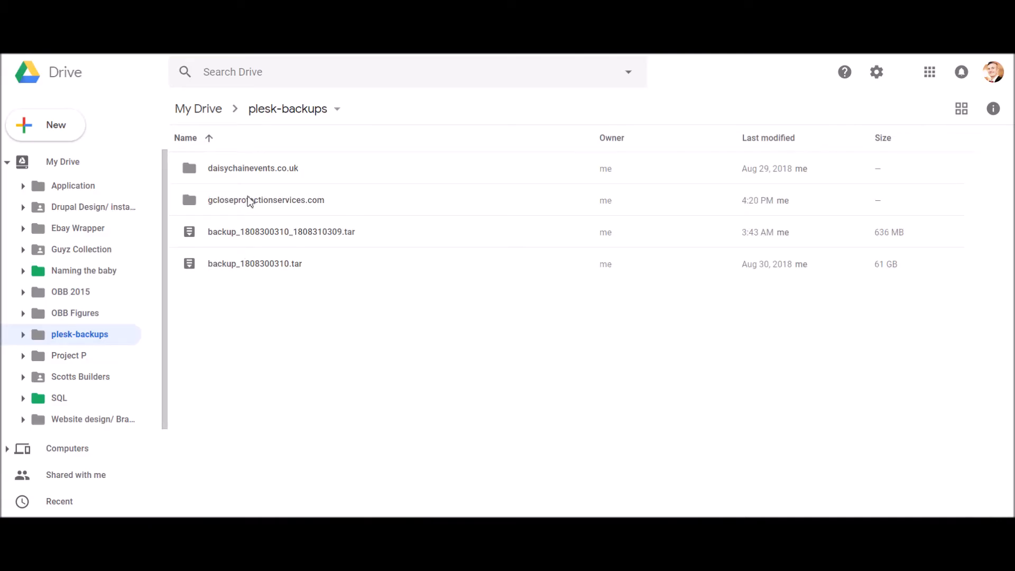
# Switch to Google Drive and open the gcloseprotectionservices.com folder inside plesk-backups.
pyautogui.click(354, 212)
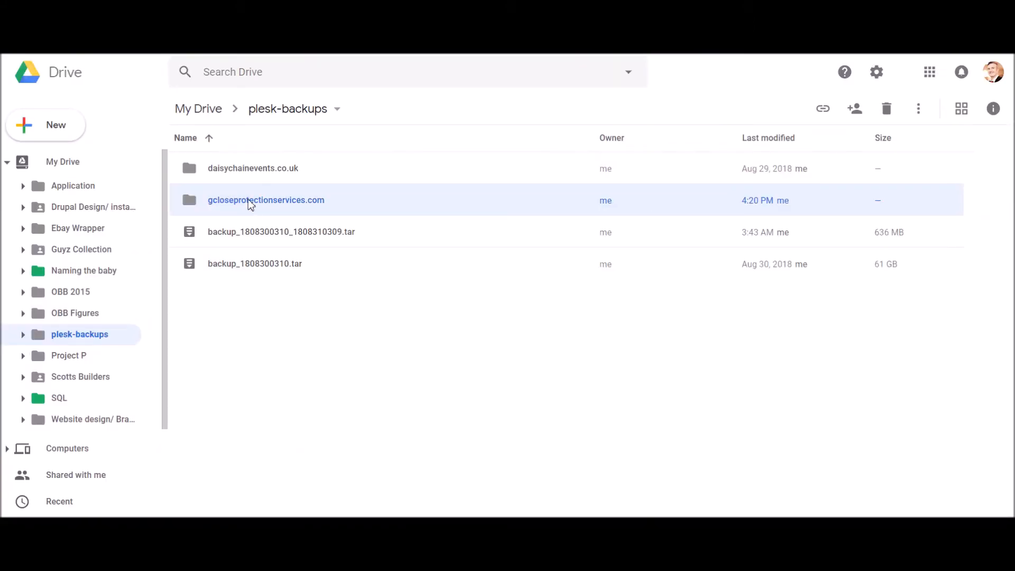
pyautogui.doubleClick(250, 204)
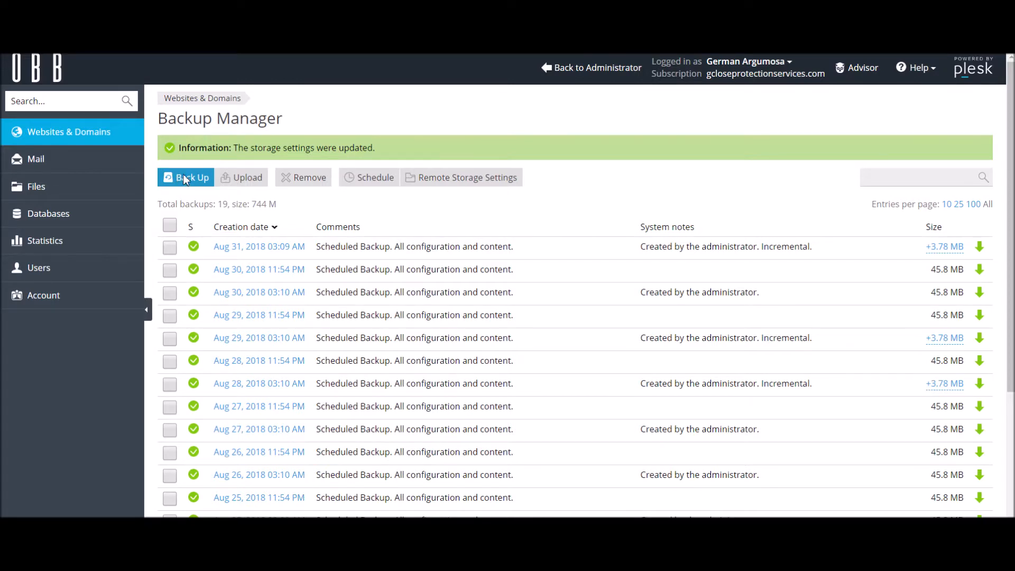
# Back up the subscription in Plesk with Google Drive at My Drive/plesk-backups/gcloseprotectionservices.com as the only storage location.
pyautogui.click(185, 179)
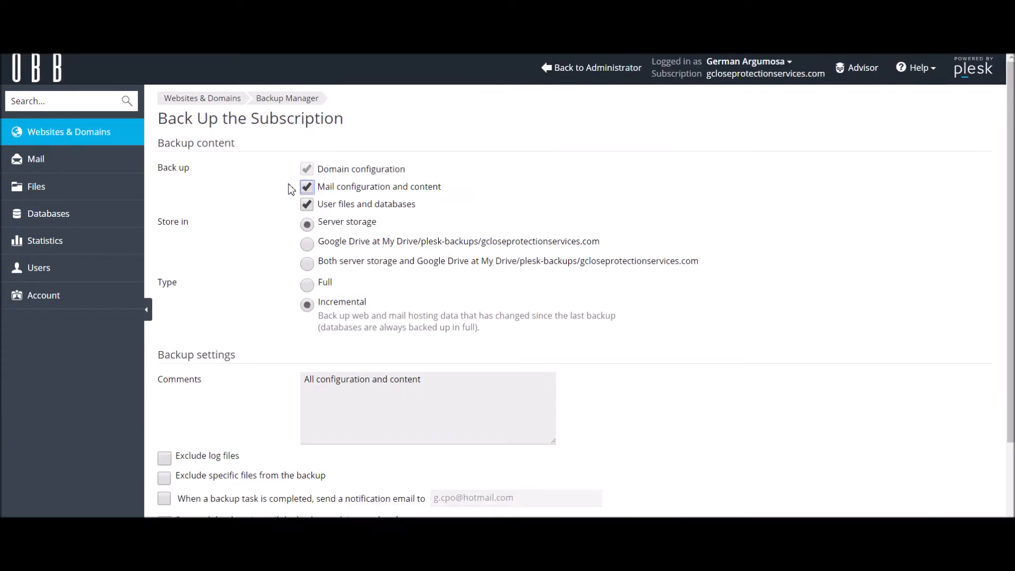
pyautogui.click(308, 247)
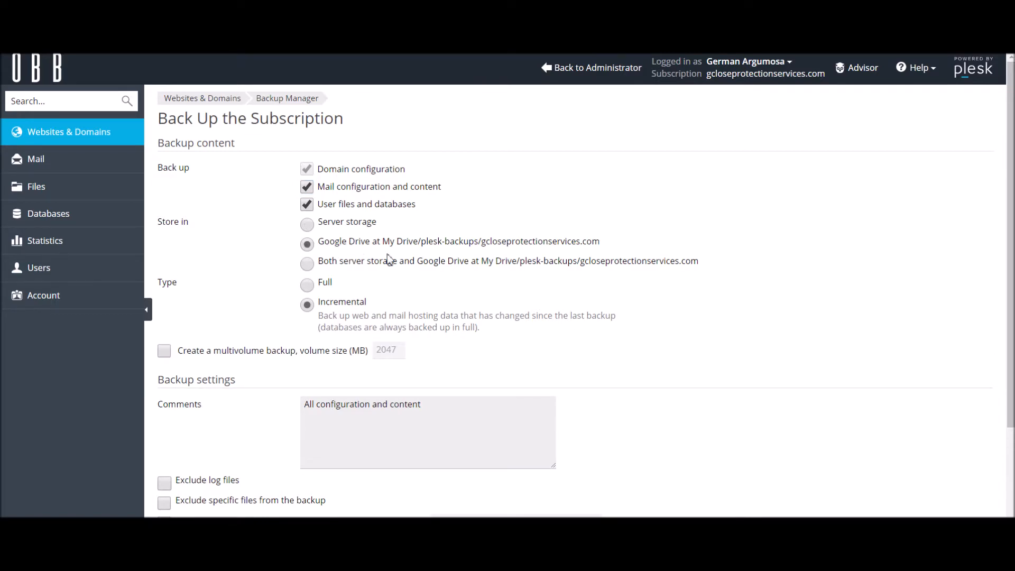
pyautogui.scroll(-3, 388, 259)
pyautogui.click(330, 492)
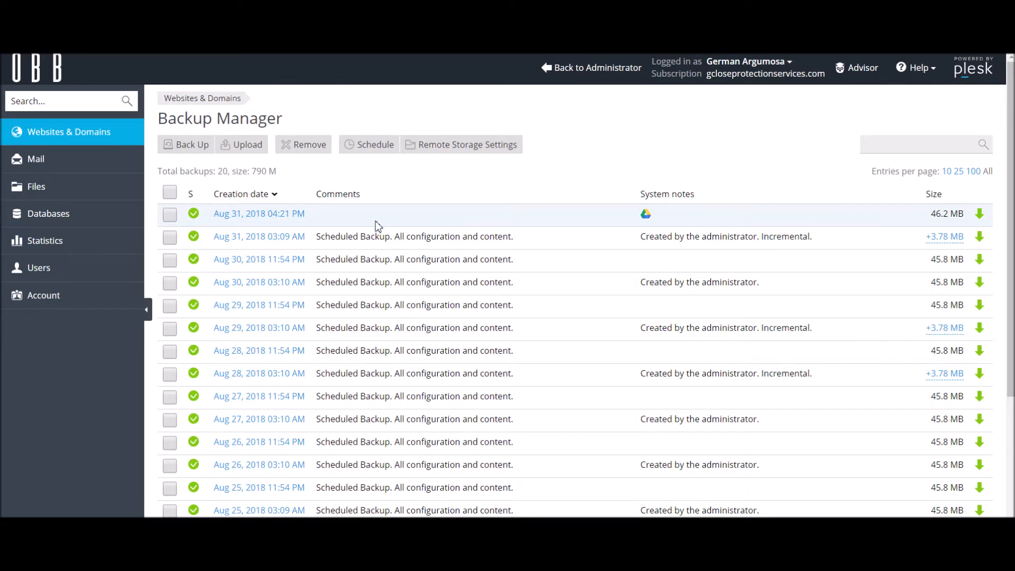
# Examine the restore options and restorable object types of the Aug 31, 2018 04:21 PM backup, and return to the backup list.
pyautogui.scroll(-3, 395, 244)
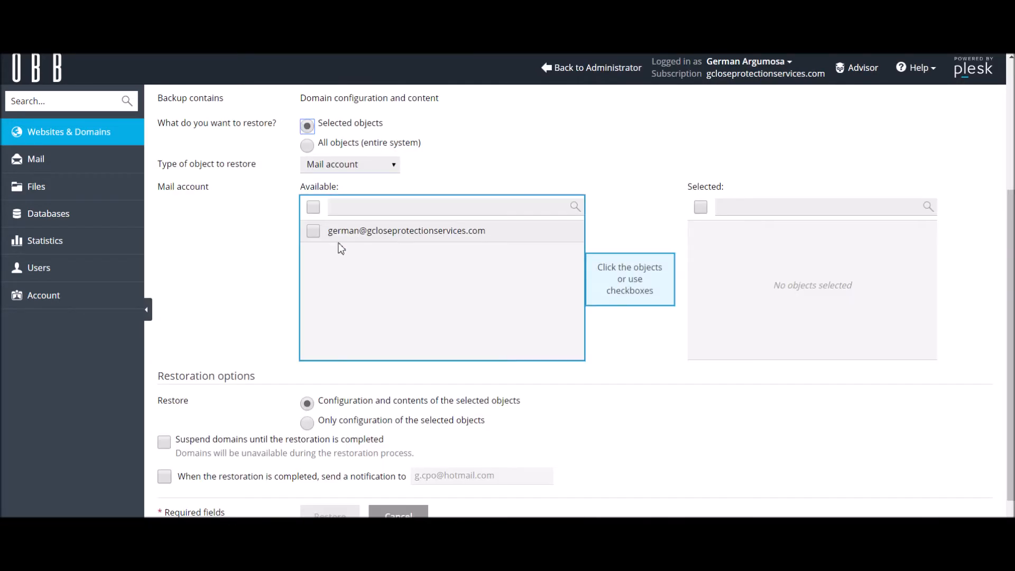
pyautogui.click(347, 168)
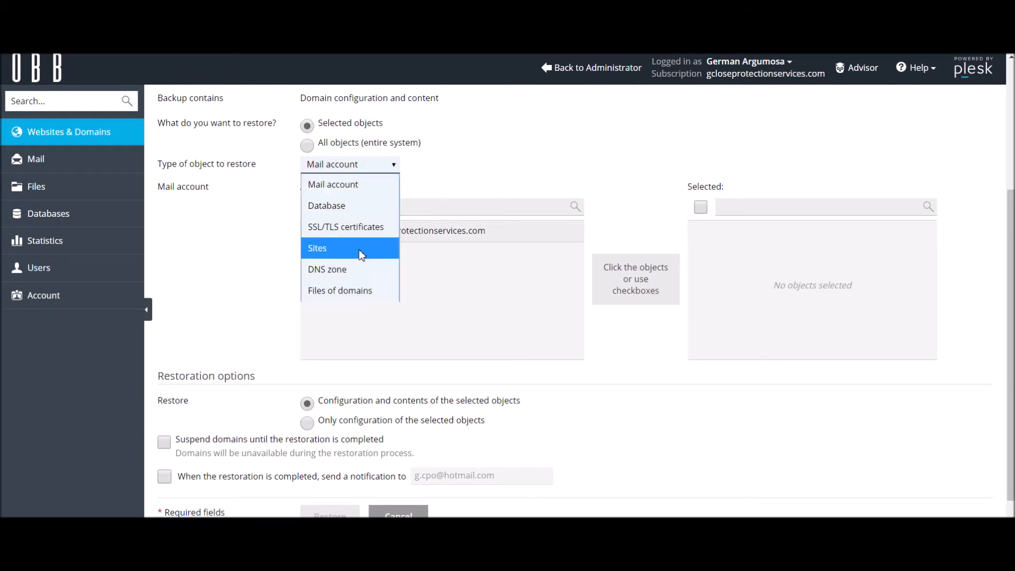
pyautogui.click(531, 157)
pyautogui.scroll(3, 531, 157)
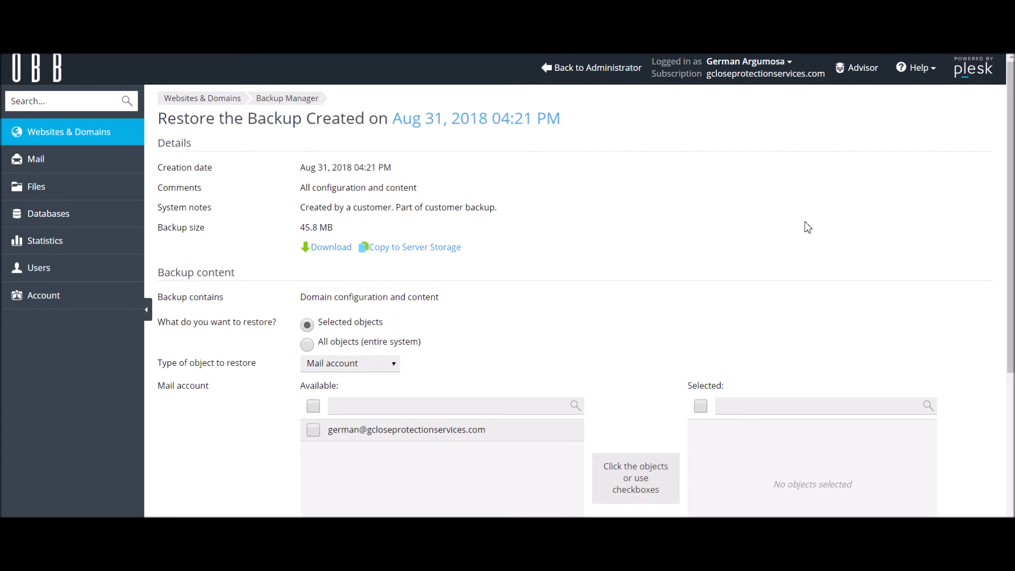
pyautogui.hotkey('alt', 'Left')
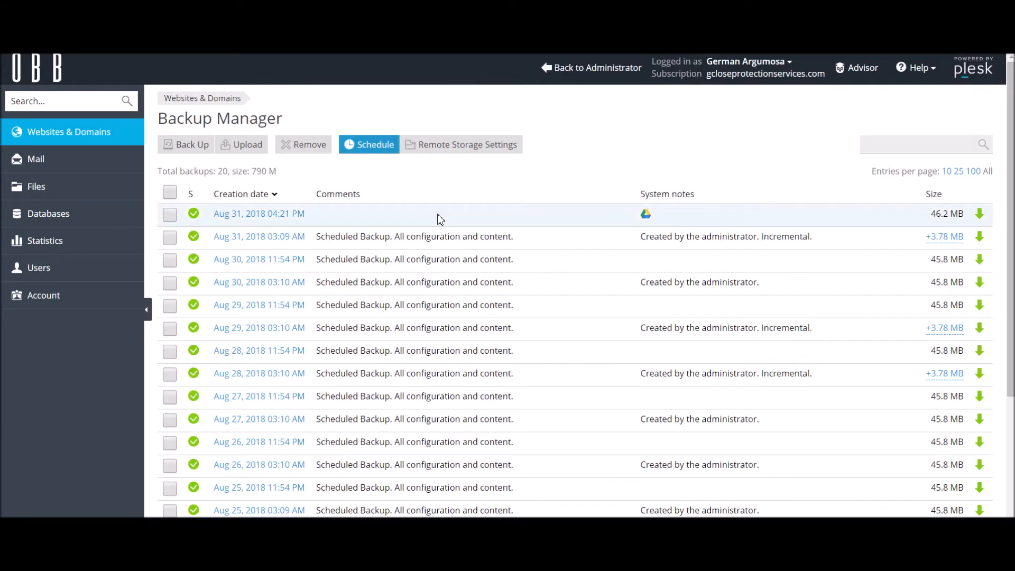
# Review the subscription's scheduled backup settings, including its storage destinations, and save the form.
pyautogui.click(219, 170)
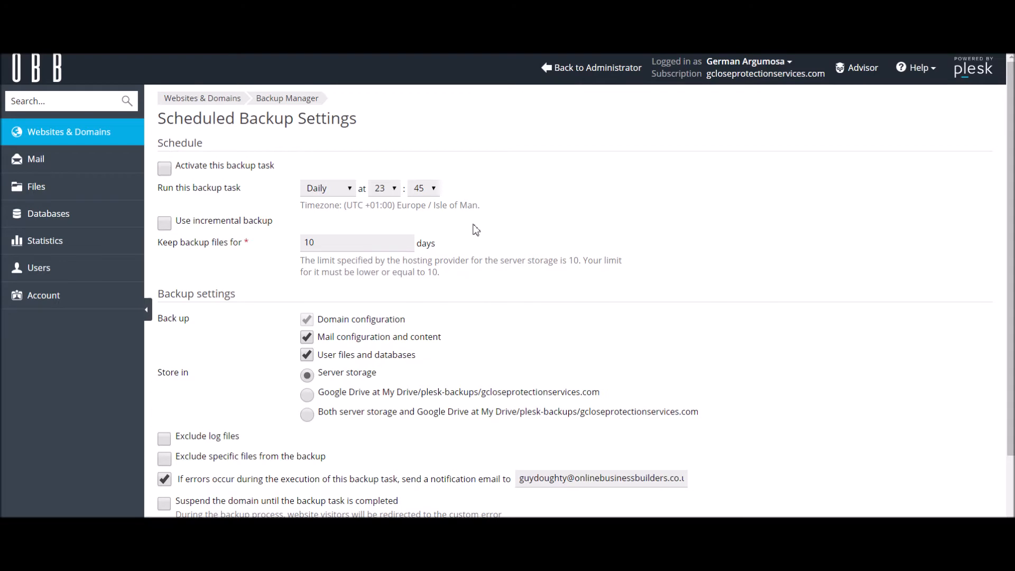
pyautogui.scroll(-2, 476, 230)
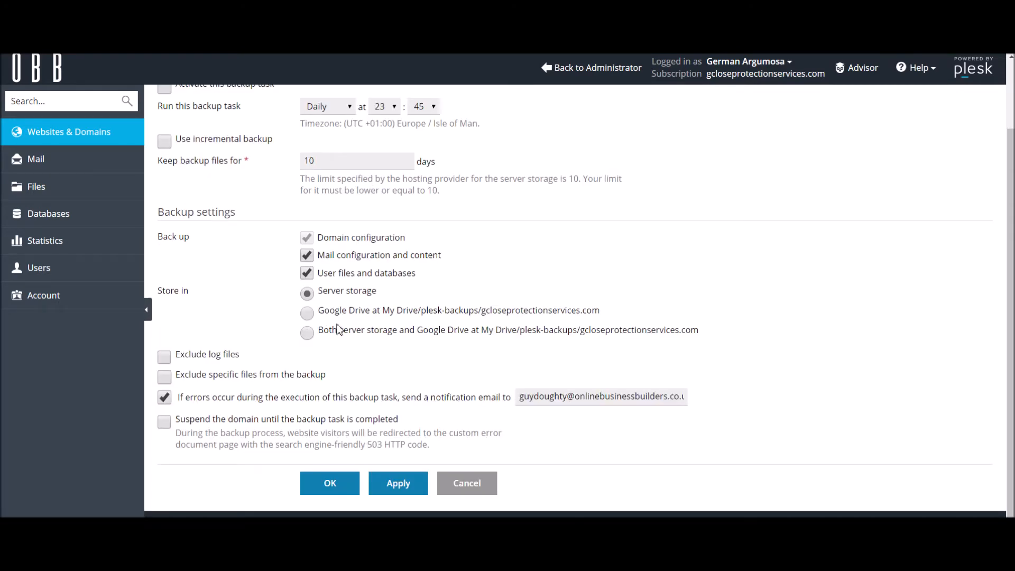
pyautogui.click(330, 483)
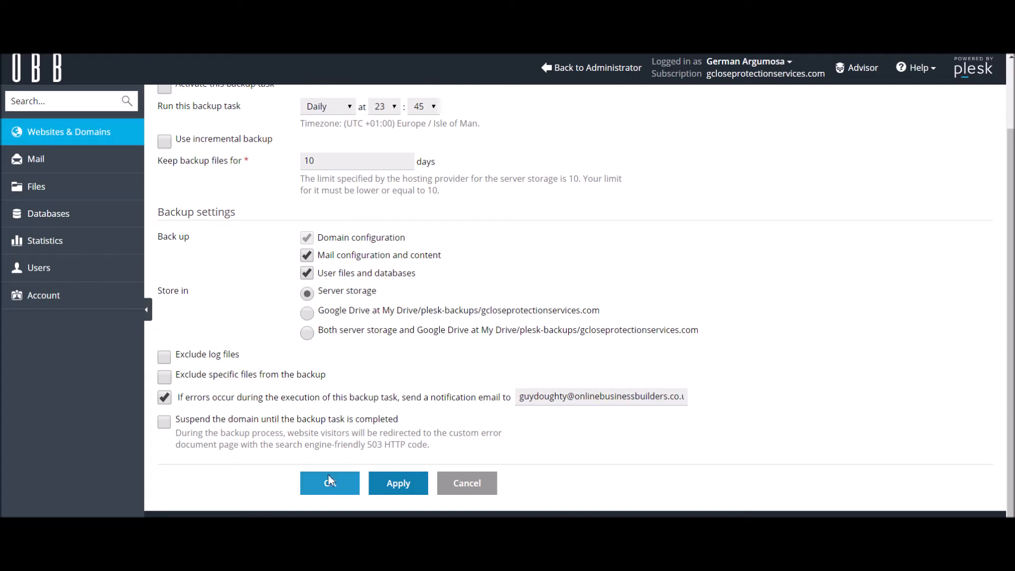